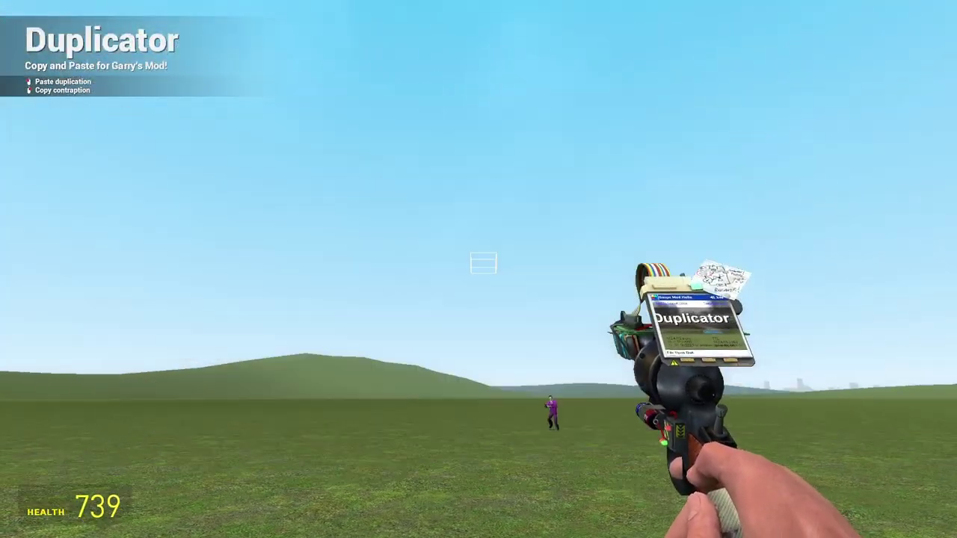
Step: Undo the last pasted dupe and walk around the ragdoll contraption
key(z)
key(q)
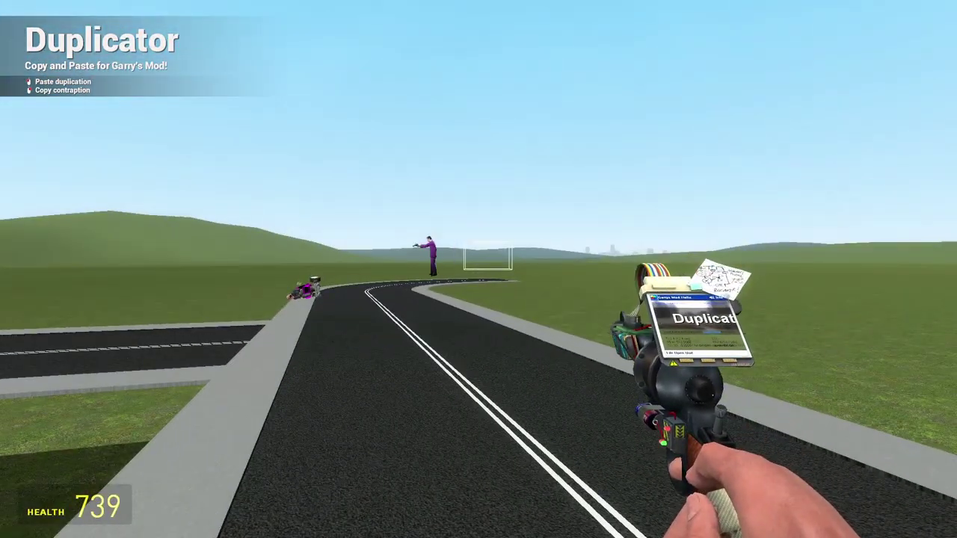
key(w)
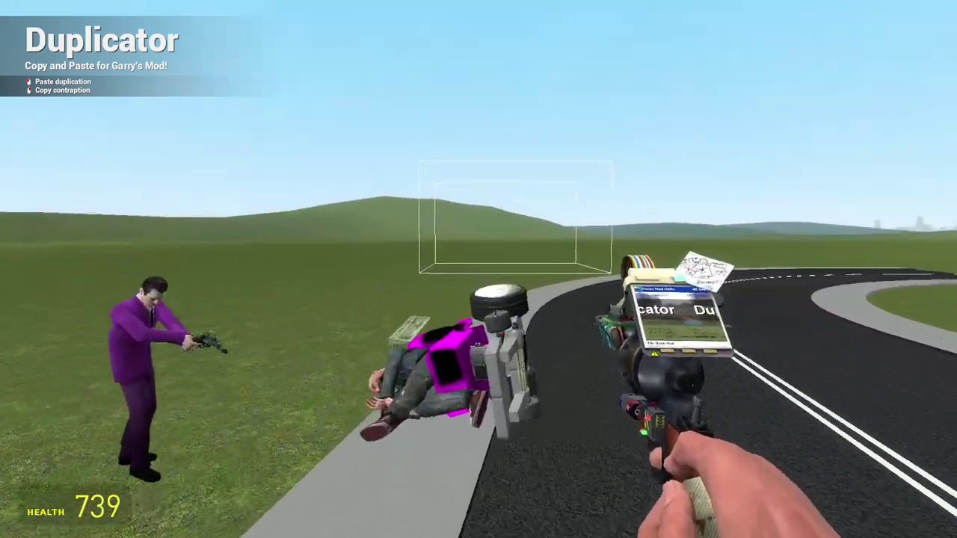
key(d)
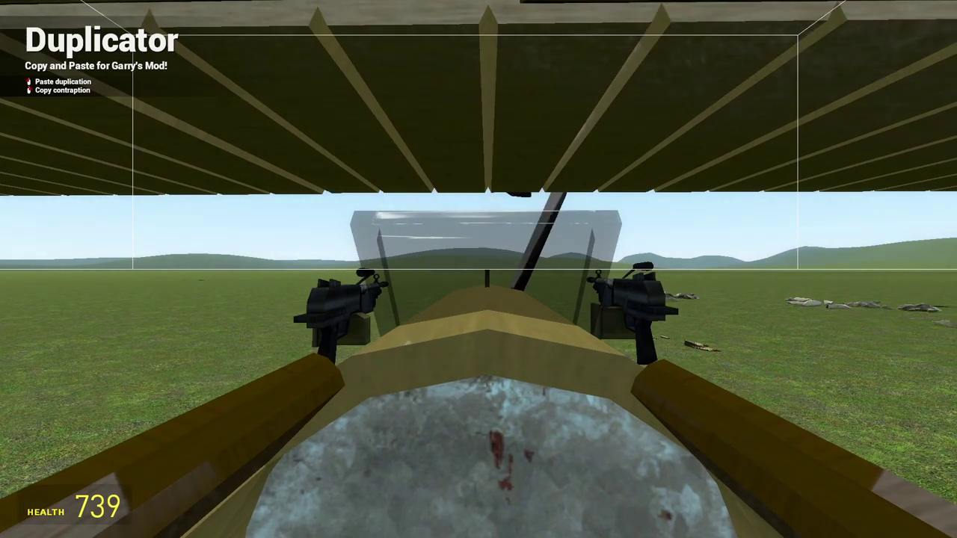
Step: Undo the pasted biplane and reopen the top-rated vehicle dupes browser
key(q)
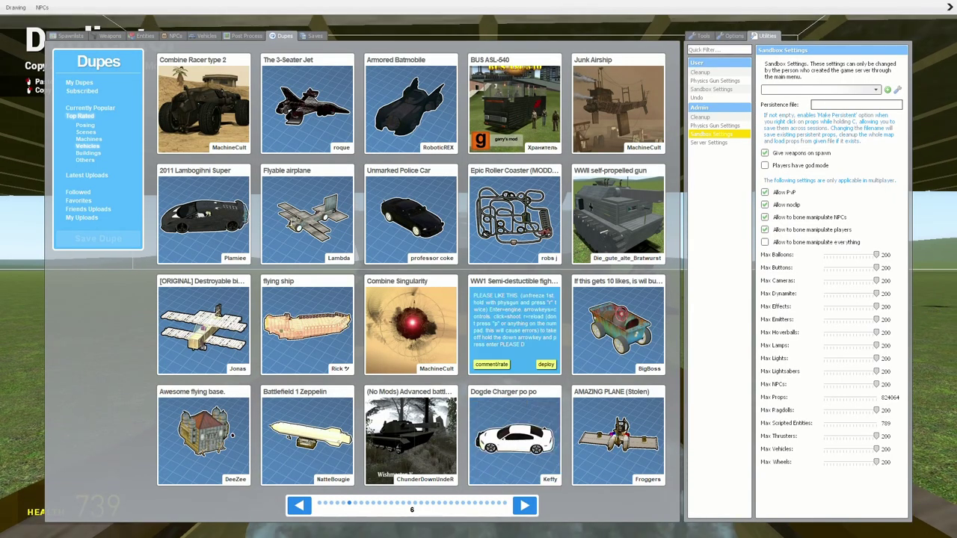
key(q)
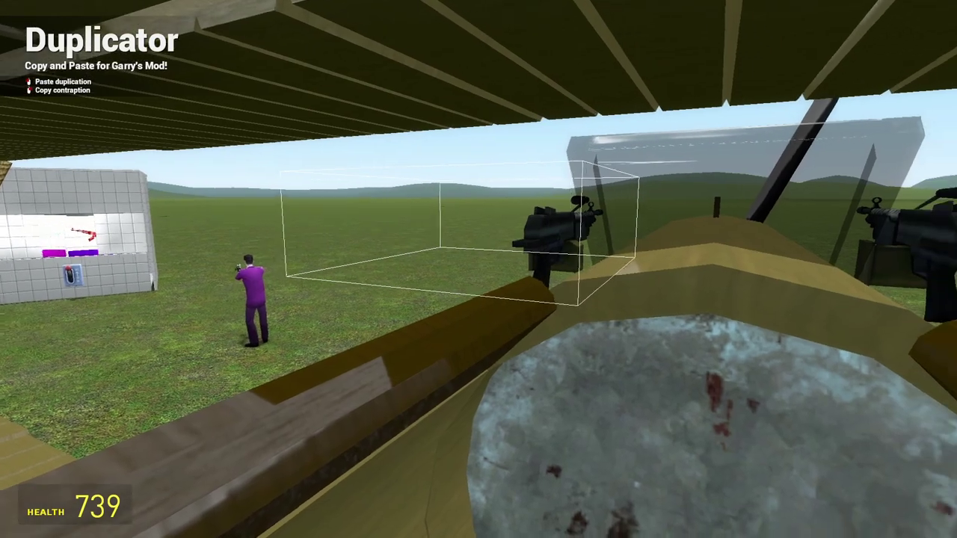
key(z)
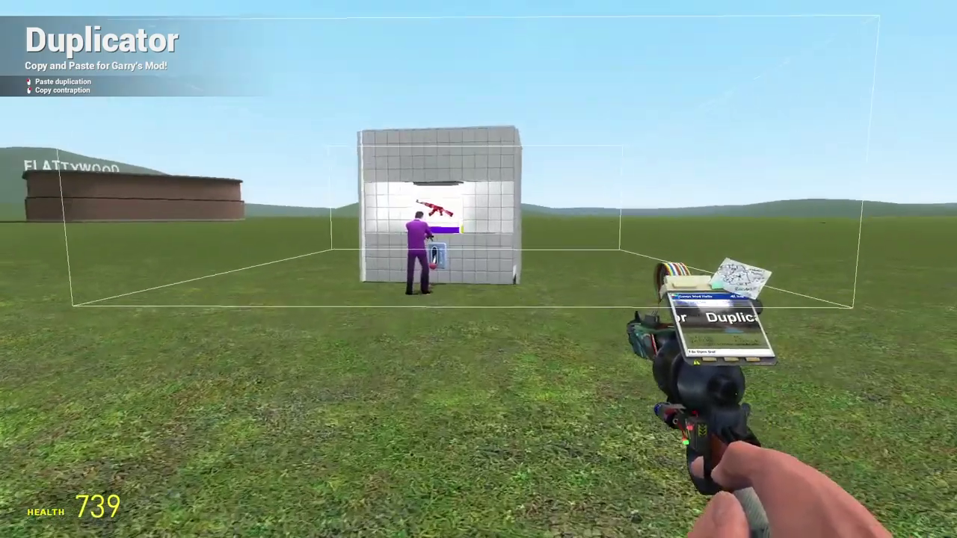
key(q)
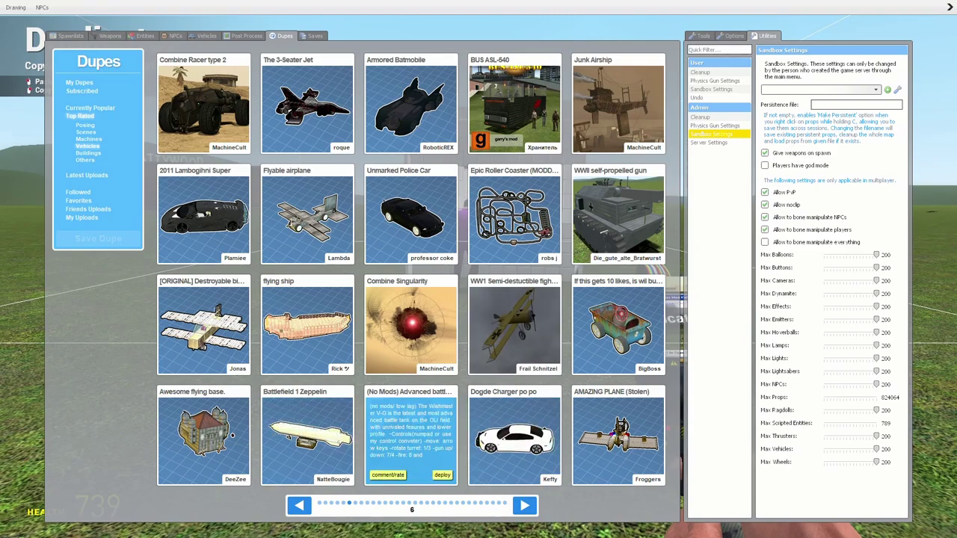
Step: Pick the rusty cart vehicle dupe from the gallery and approach the pasted cart
click(618, 325)
key(w)
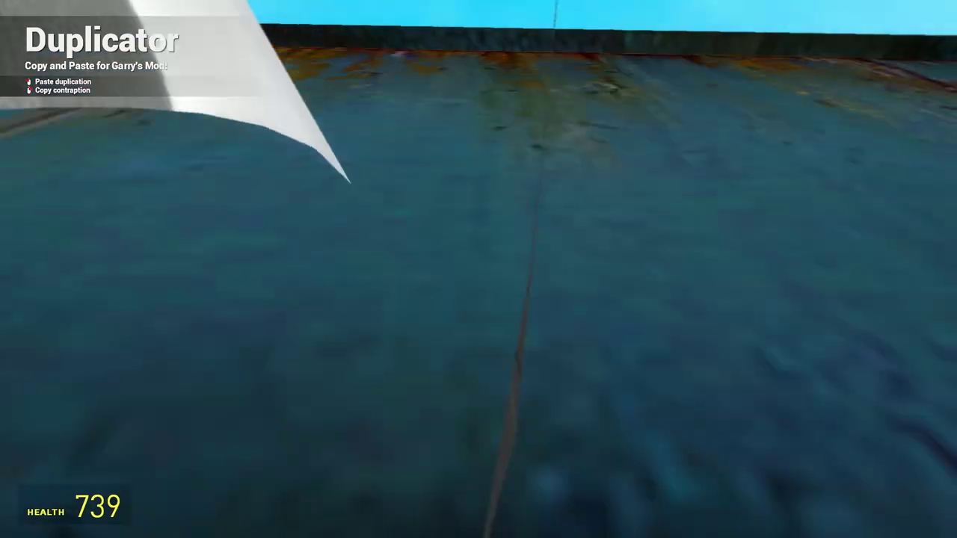
Step: Leave the cart's seat with the crowbar and walk past the dynamite and ragdoll-seat pile
key(e)
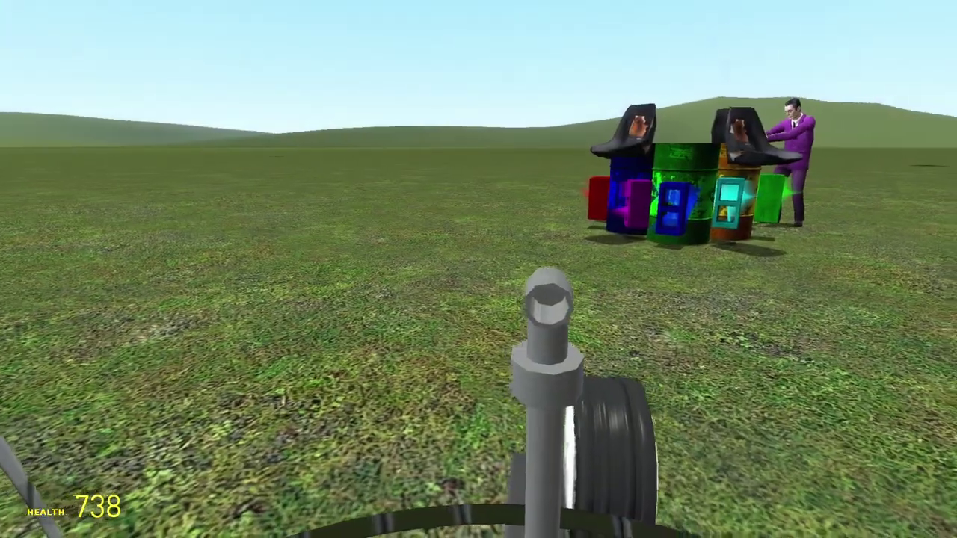
key(e)
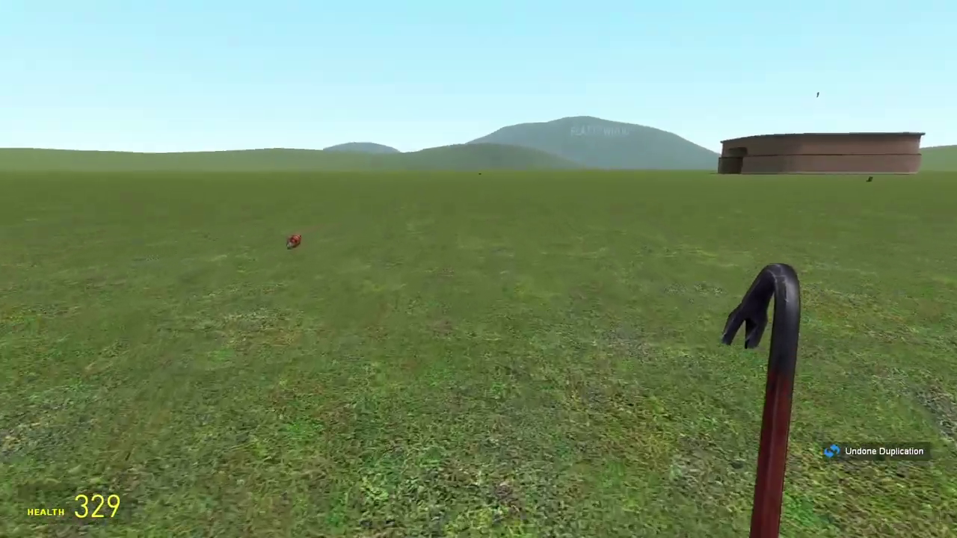
key(w)
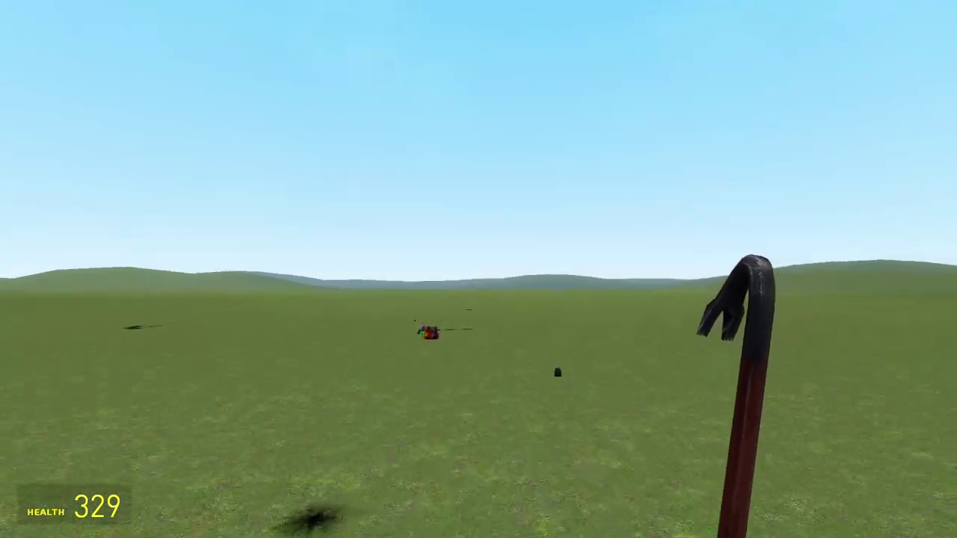
key(w)
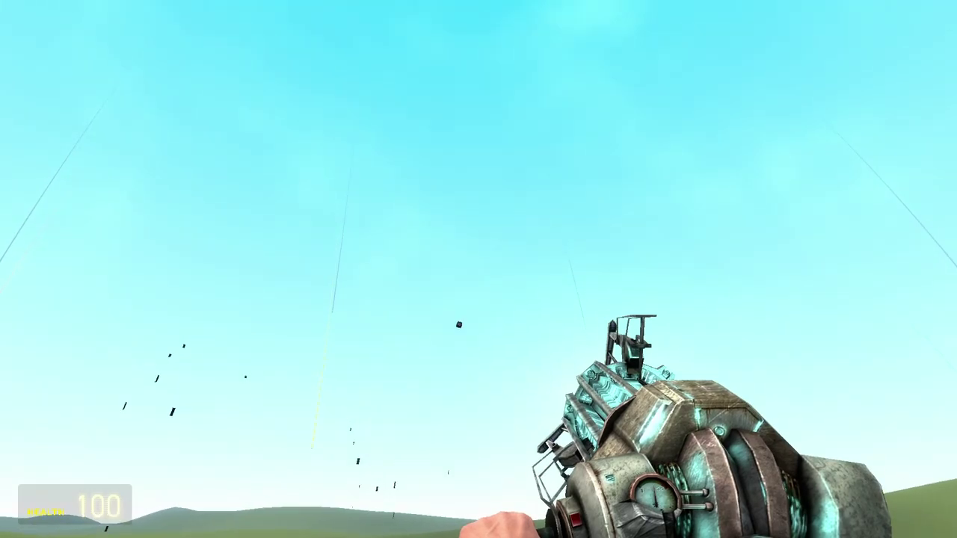
Step: Page forward to the next set of vehicle dupes in the Dupes browser
key(q)
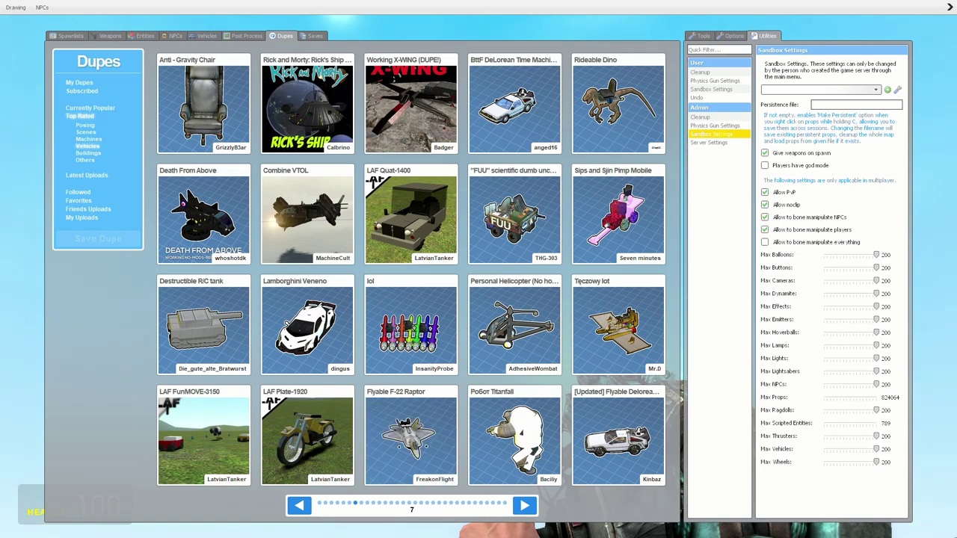
click(524, 505)
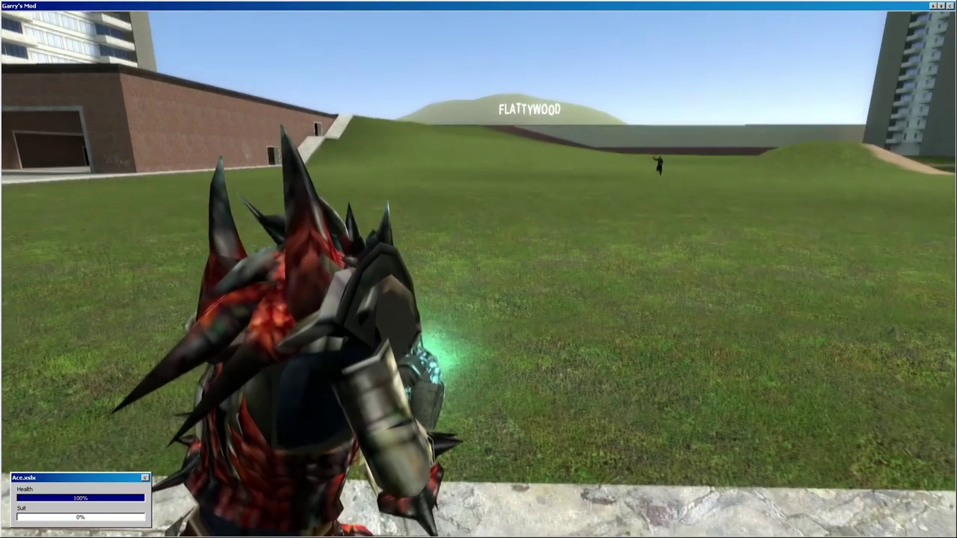
Step: Equip the Orbital Strike Marker, scope in and mark a target, then respawn
key(q)
click(624, 138)
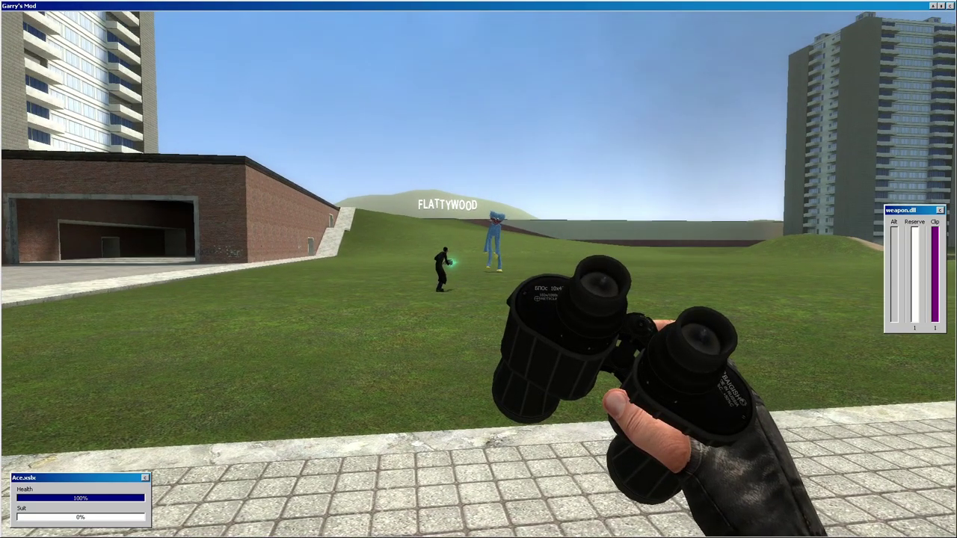
right_click(478, 269)
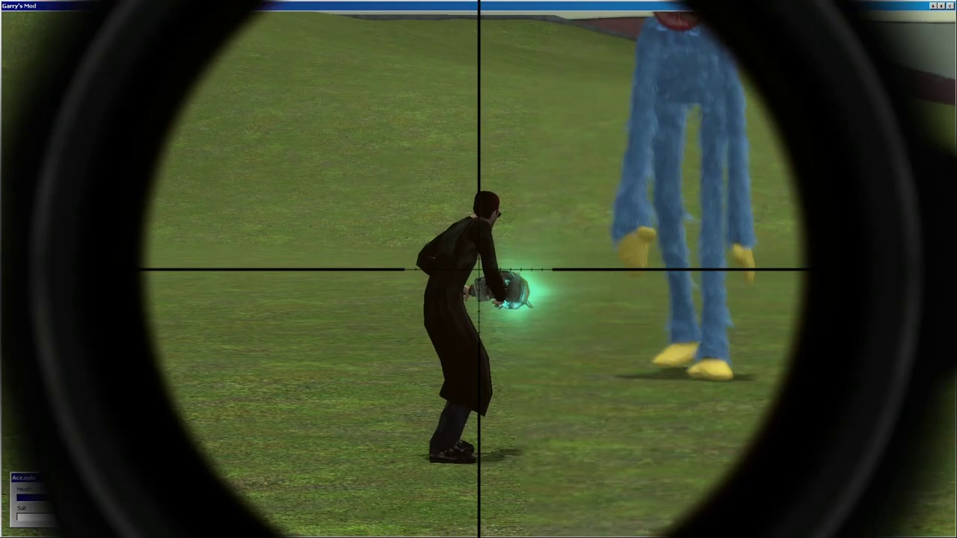
click(478, 269)
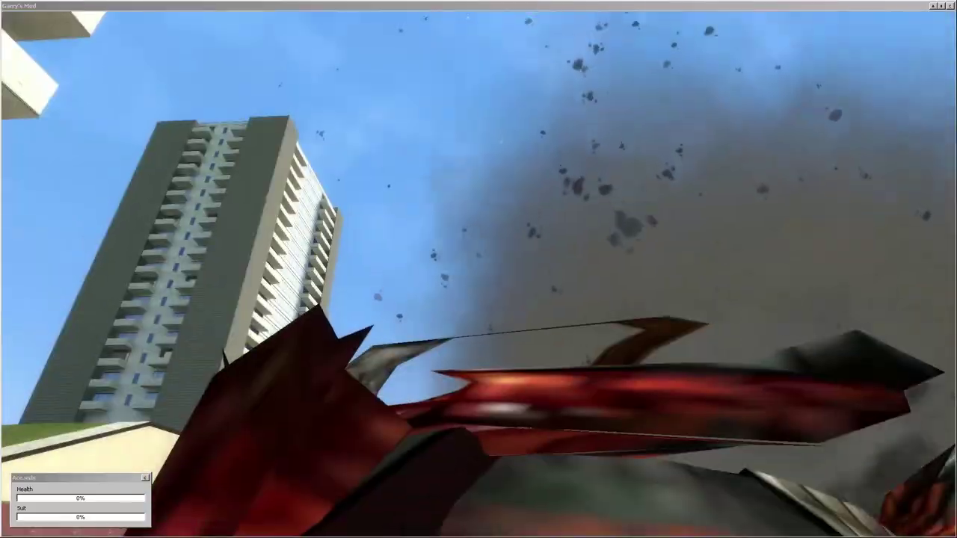
click(478, 269)
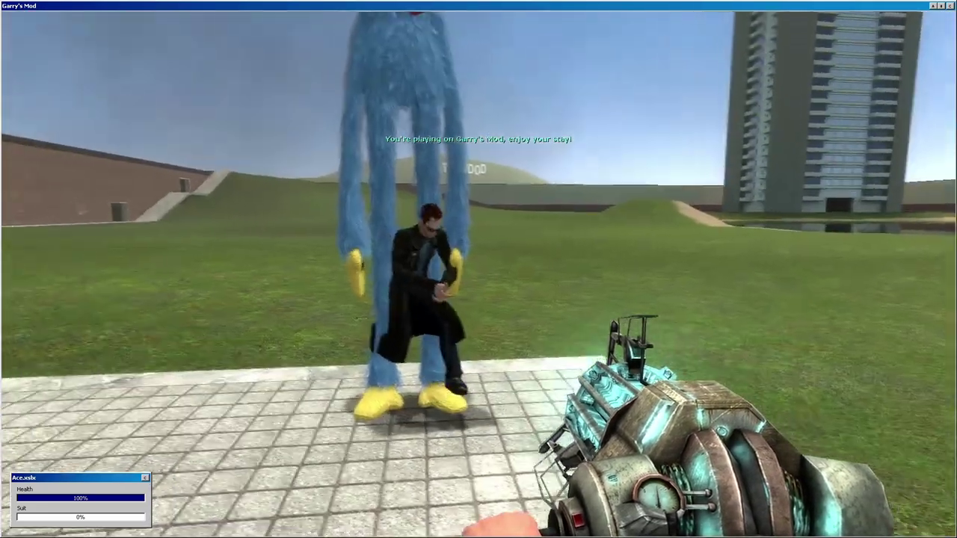
Step: Pull the blue creature close with the physgun, place a tactical insertion, and throw knives at the pink car
click(478, 269)
click(479, 269)
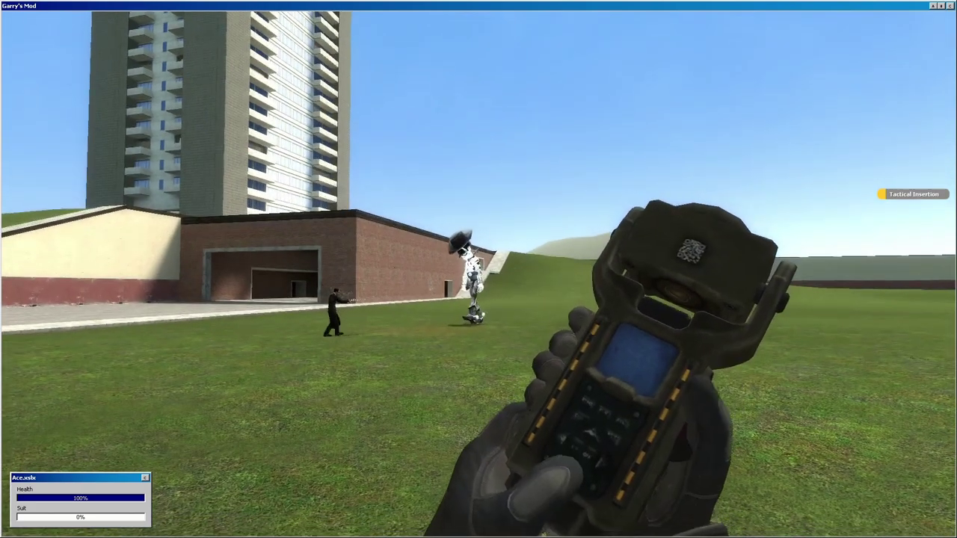
click(478, 269)
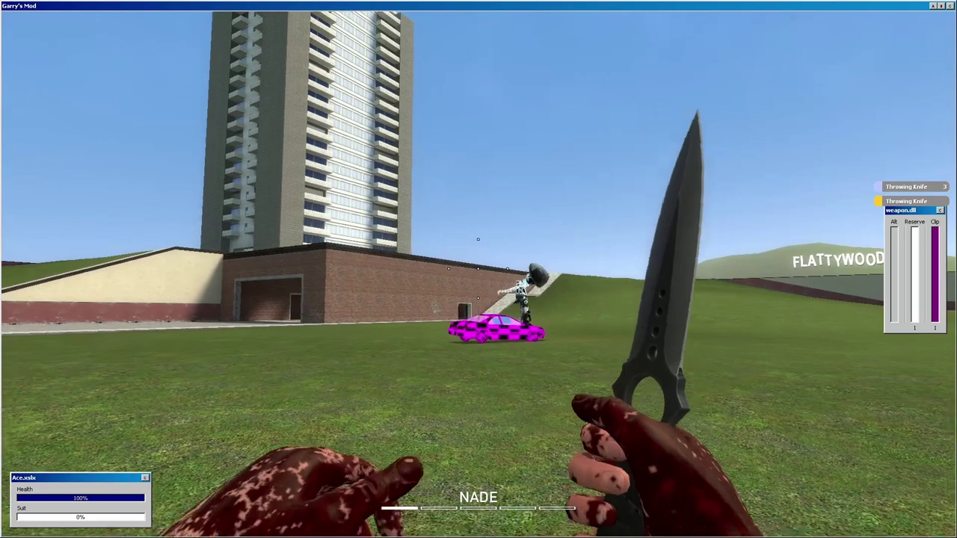
key(w)
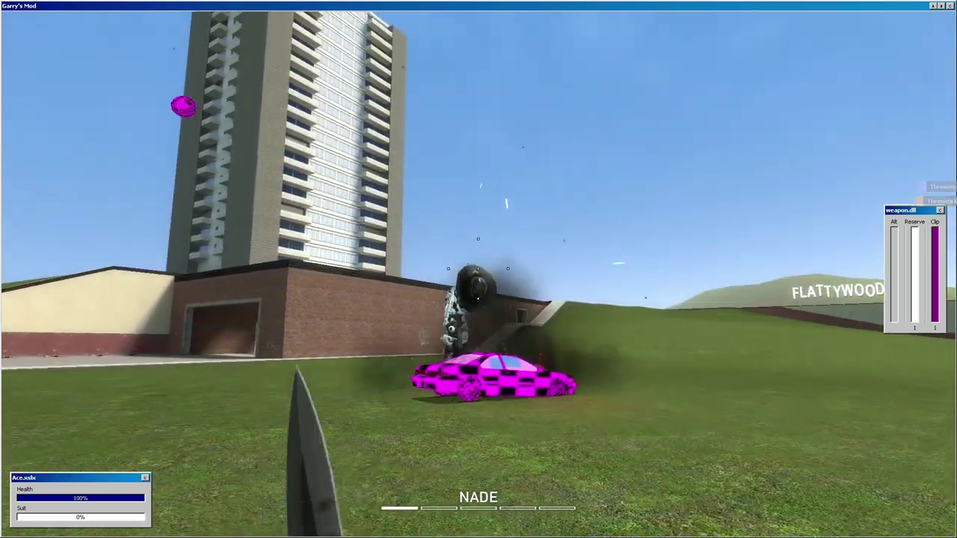
key(f)
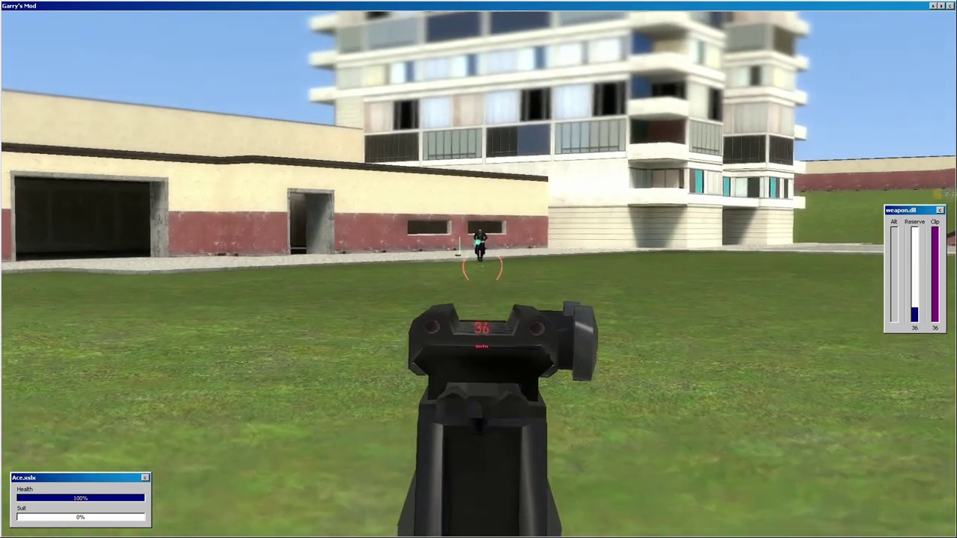
Step: Fire the rifle down its sights at the NPC, then respawn after dying
click(478, 269)
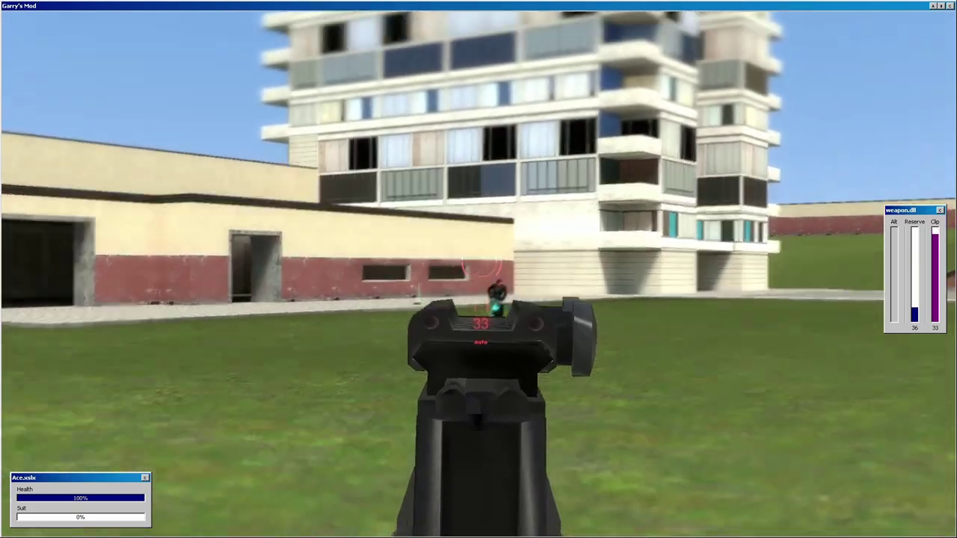
right_click(479, 269)
key(w)
right_click(478, 269)
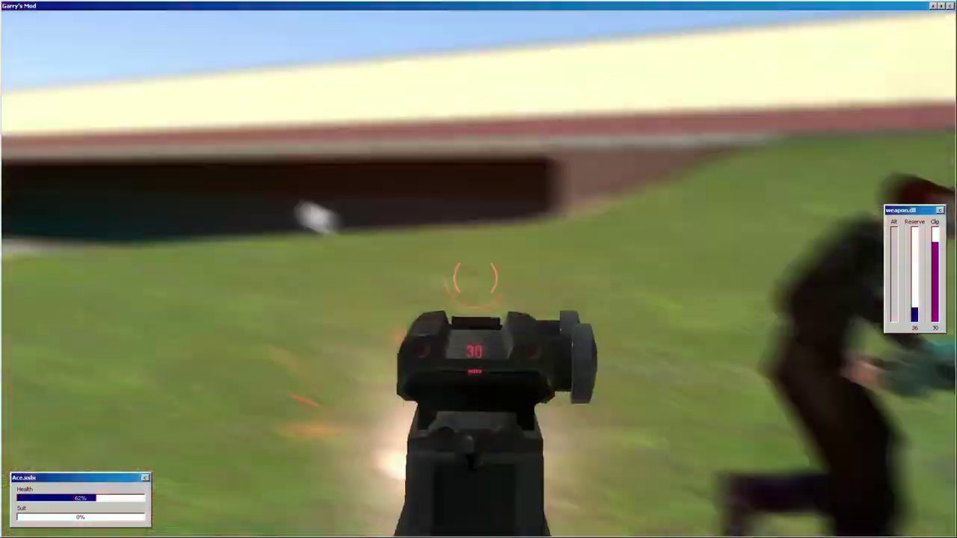
right_click(478, 269)
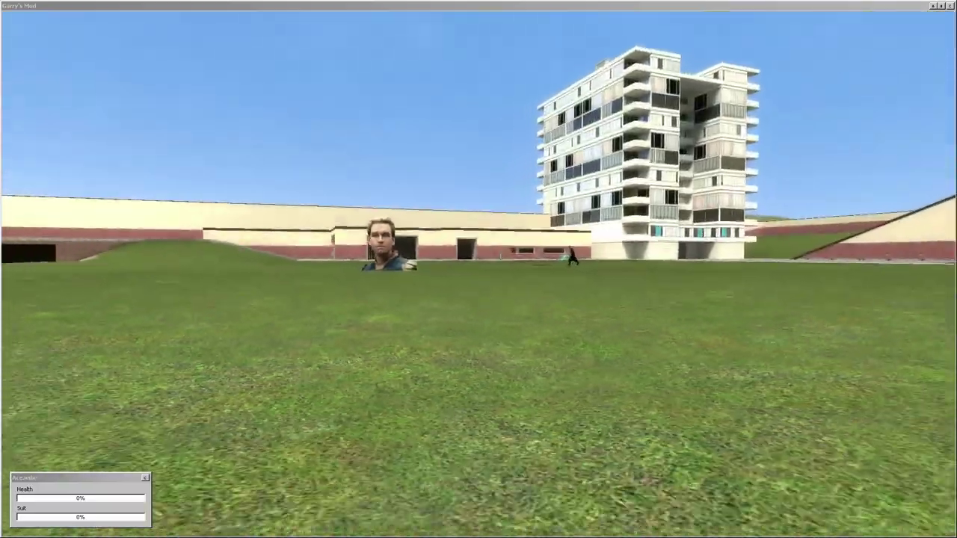
click(478, 269)
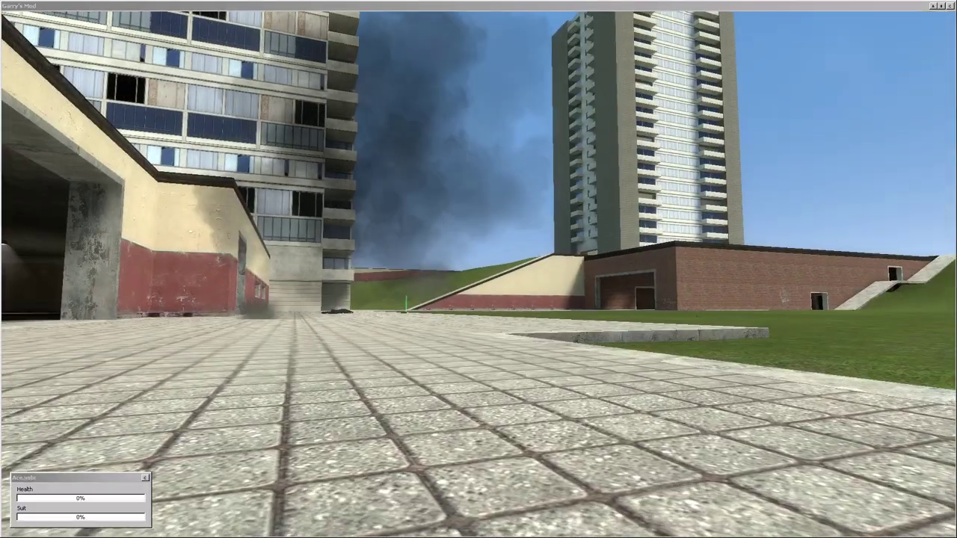
key(space)
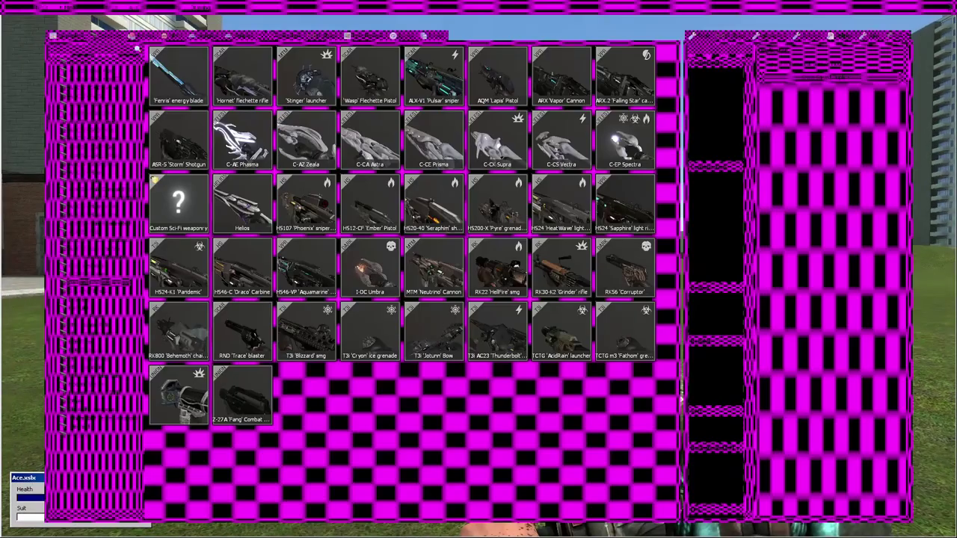